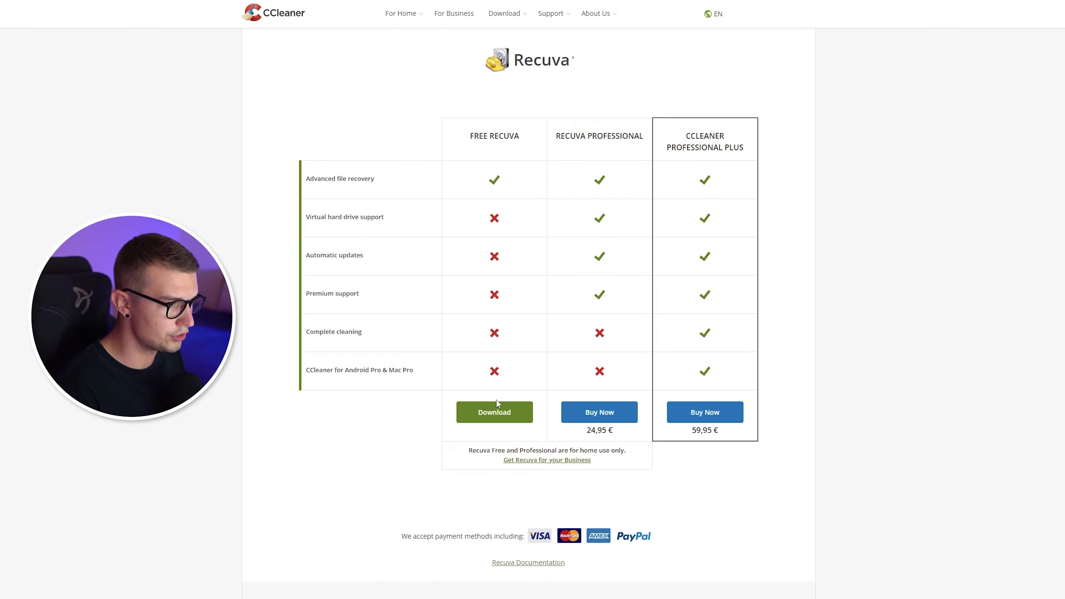
Step: Download the Recuva installer and customise the install to skip Start Menu shortcuts
click(494, 414)
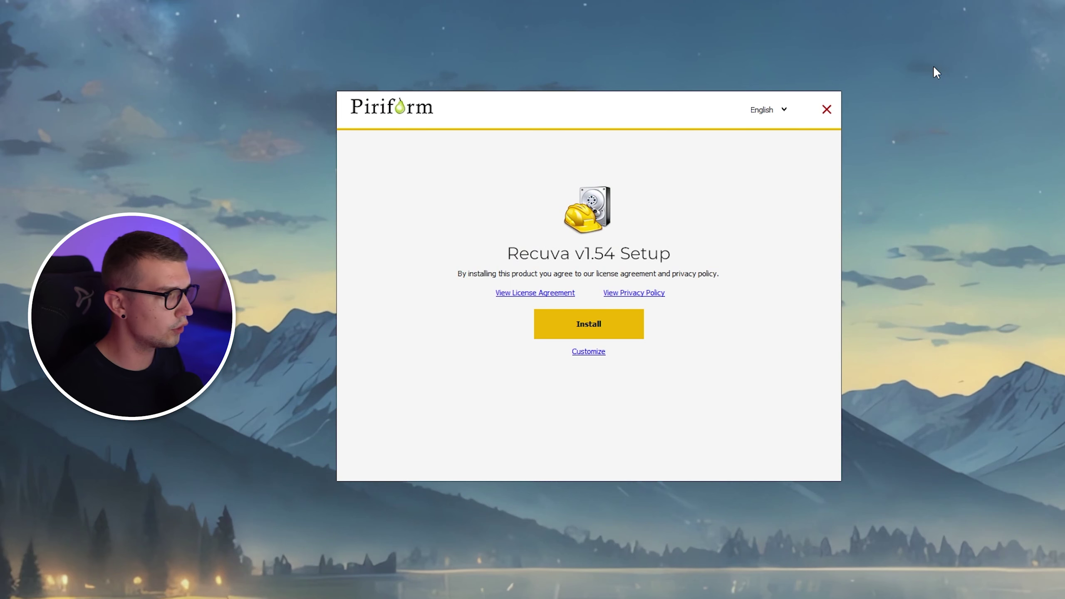
click(585, 354)
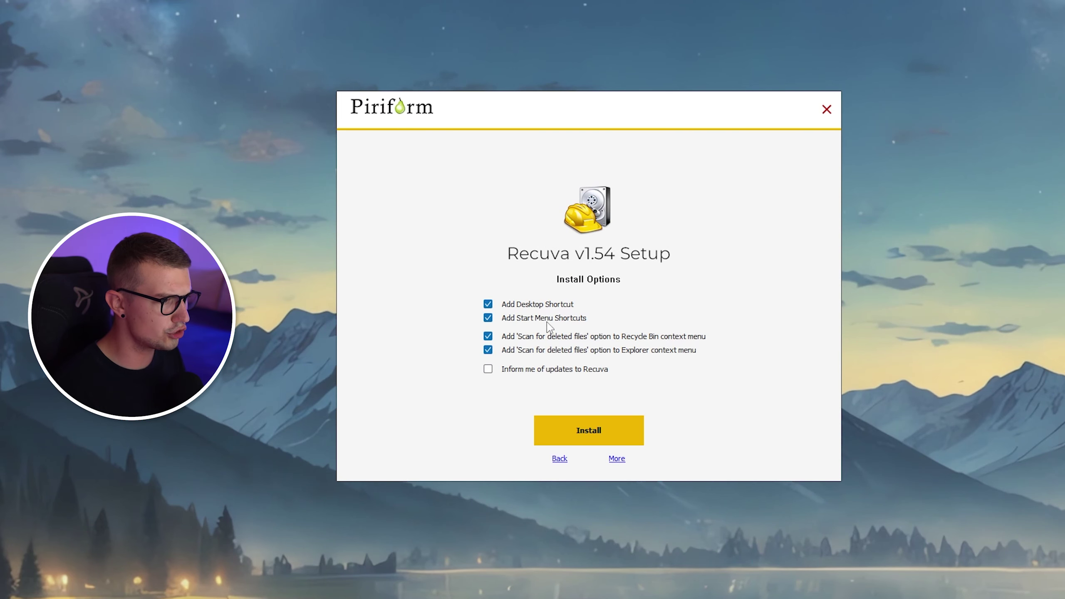
click(487, 318)
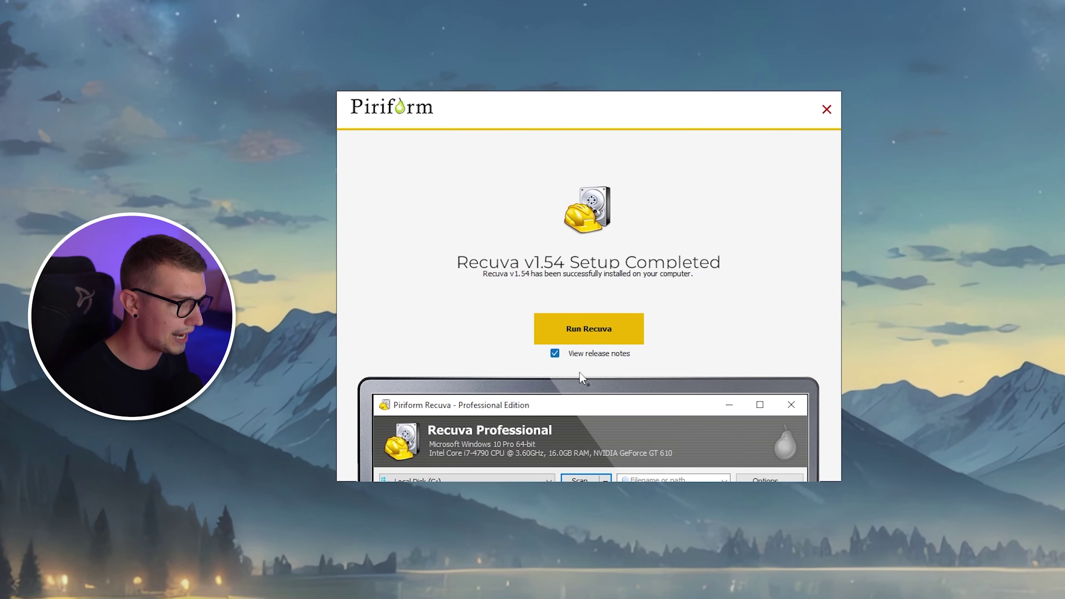
click(554, 353)
click(576, 330)
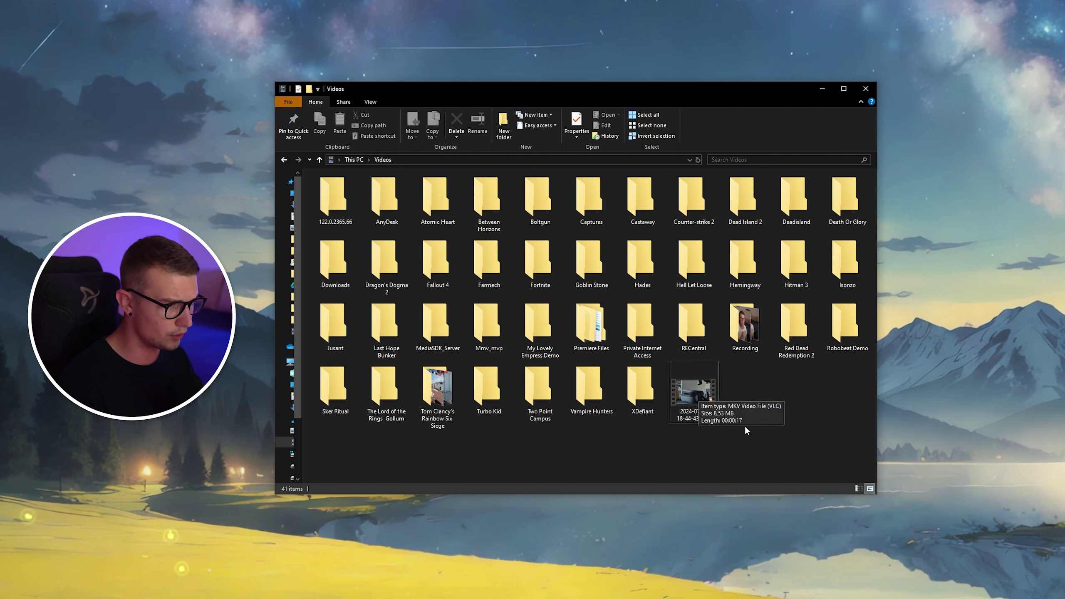
click(708, 414)
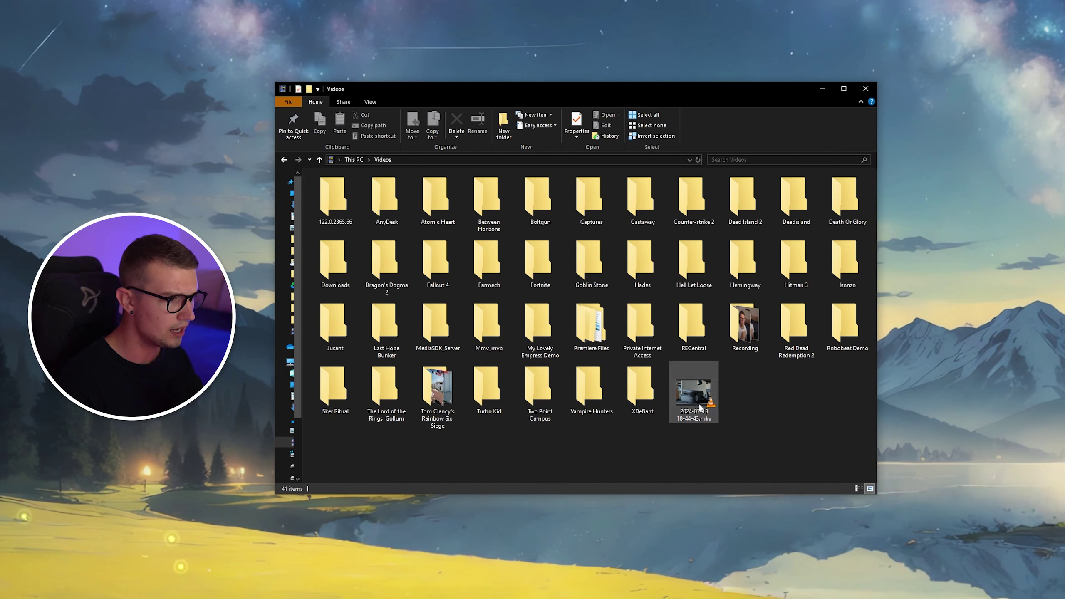
key(shift+Delete)
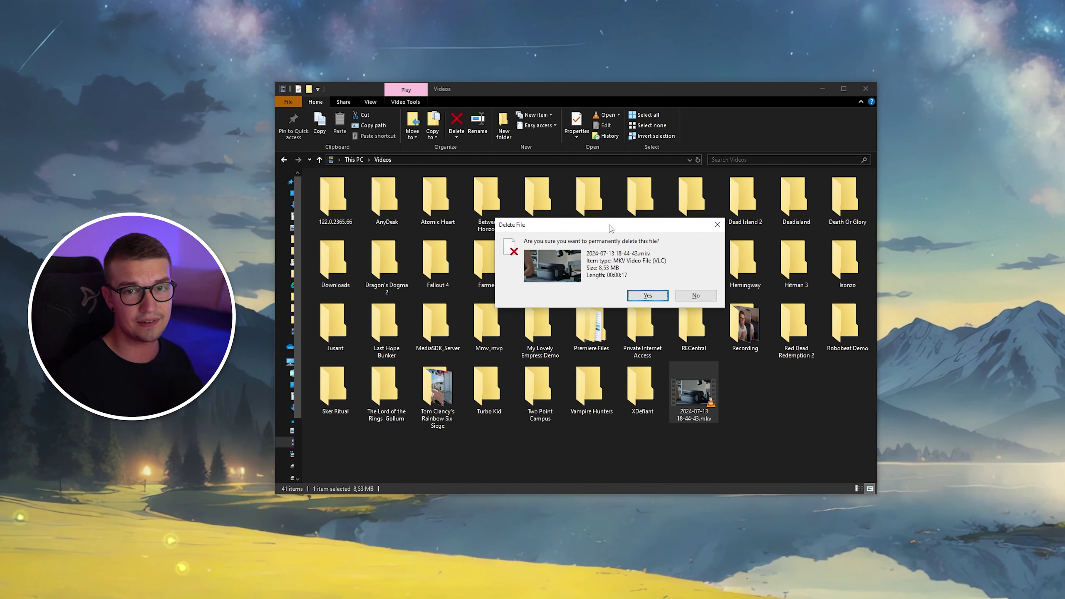
click(658, 297)
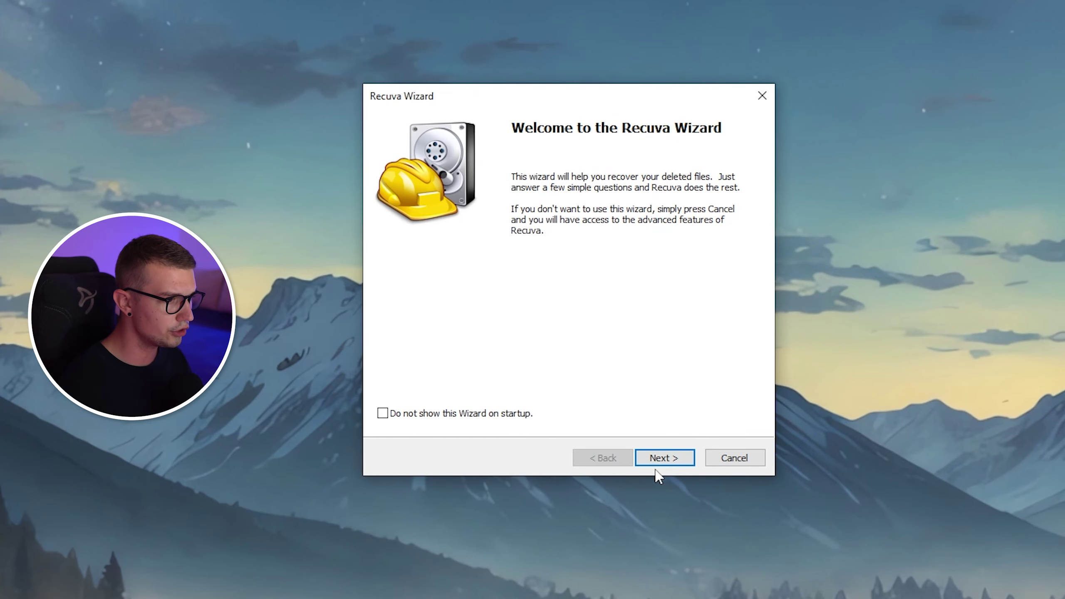
Step: Get past the wizard's welcome page and choose Video as the file type to search for
click(666, 461)
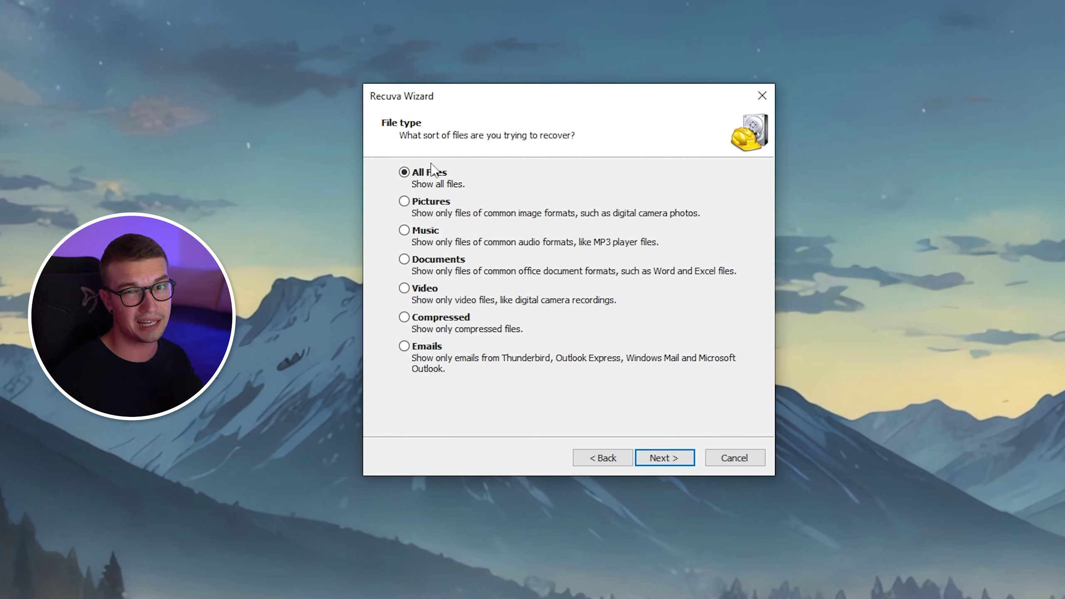
click(423, 293)
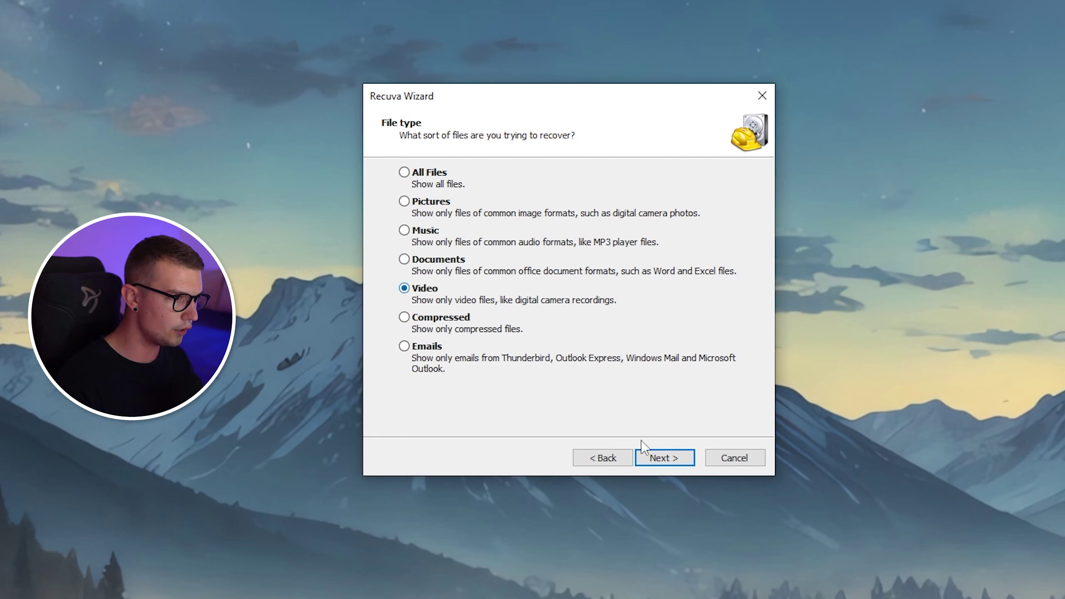
click(667, 458)
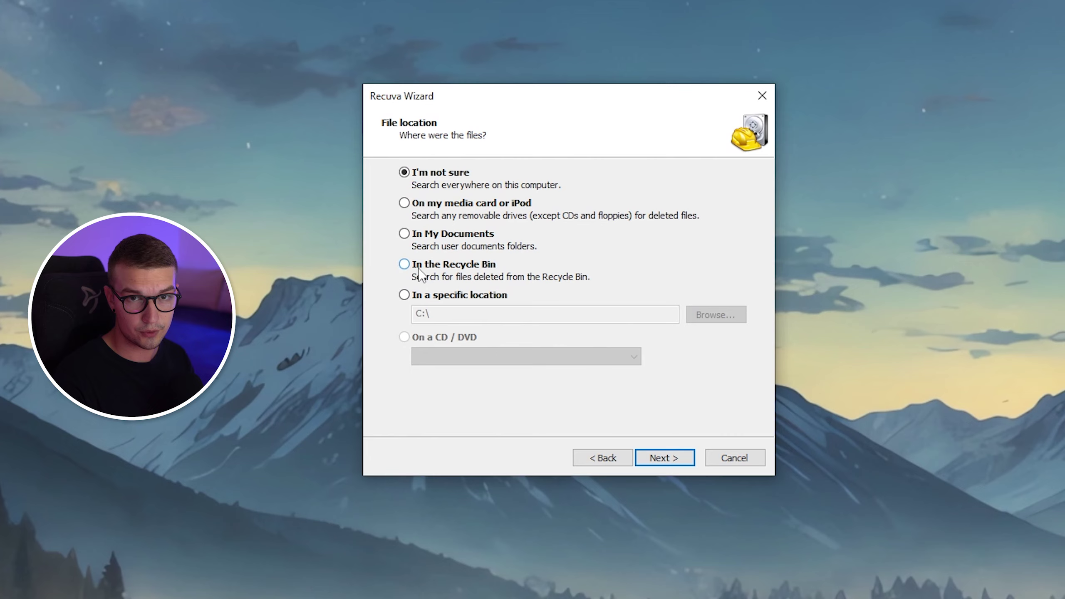
Step: Set the search location to the Videos folder and advance to the ready-to-search page
click(404, 296)
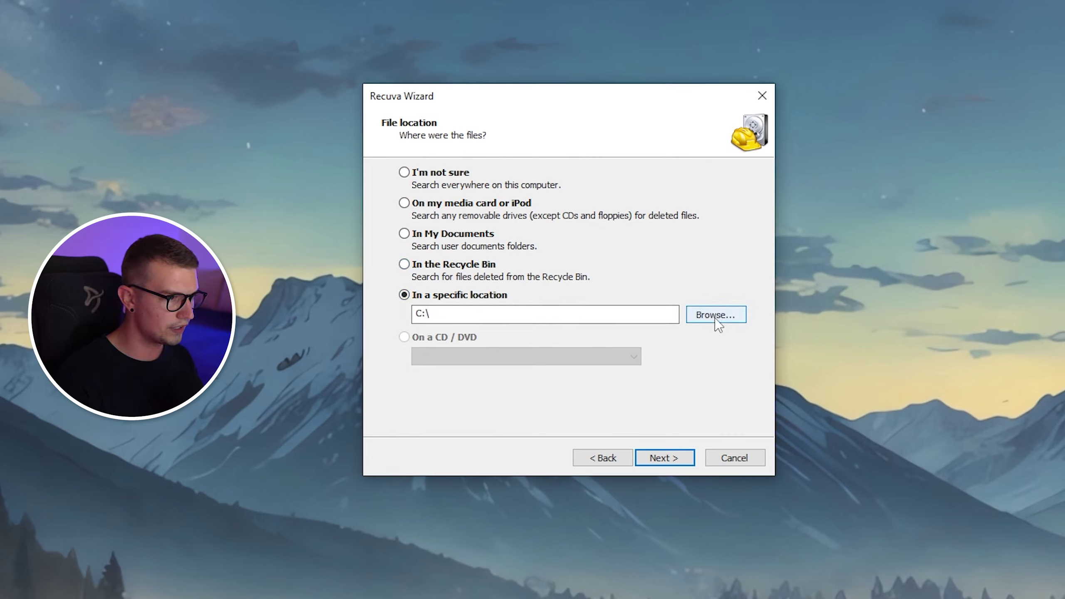
click(716, 317)
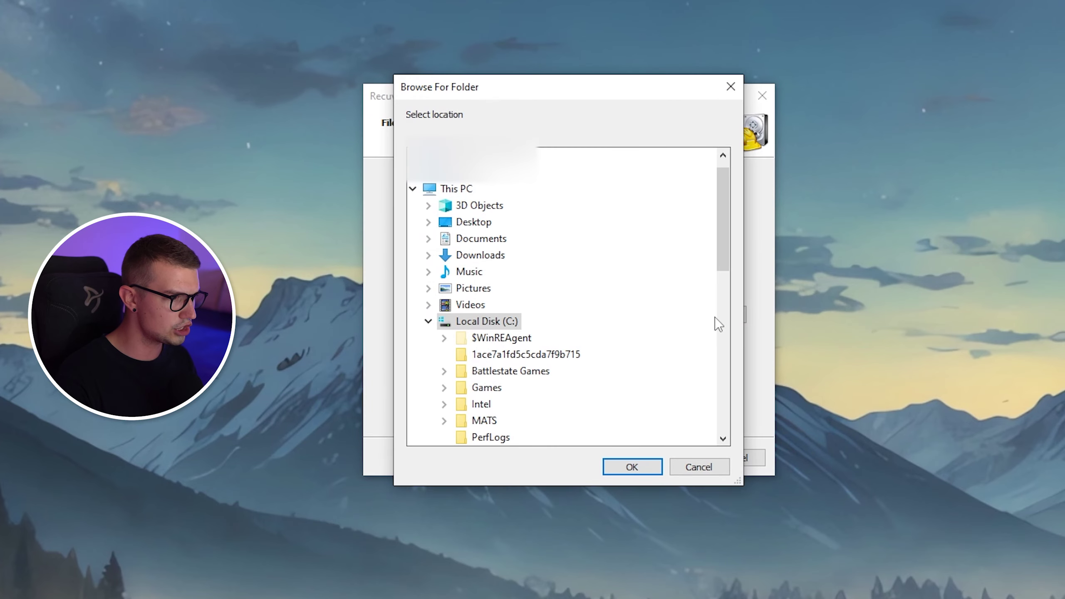
click(466, 306)
click(634, 470)
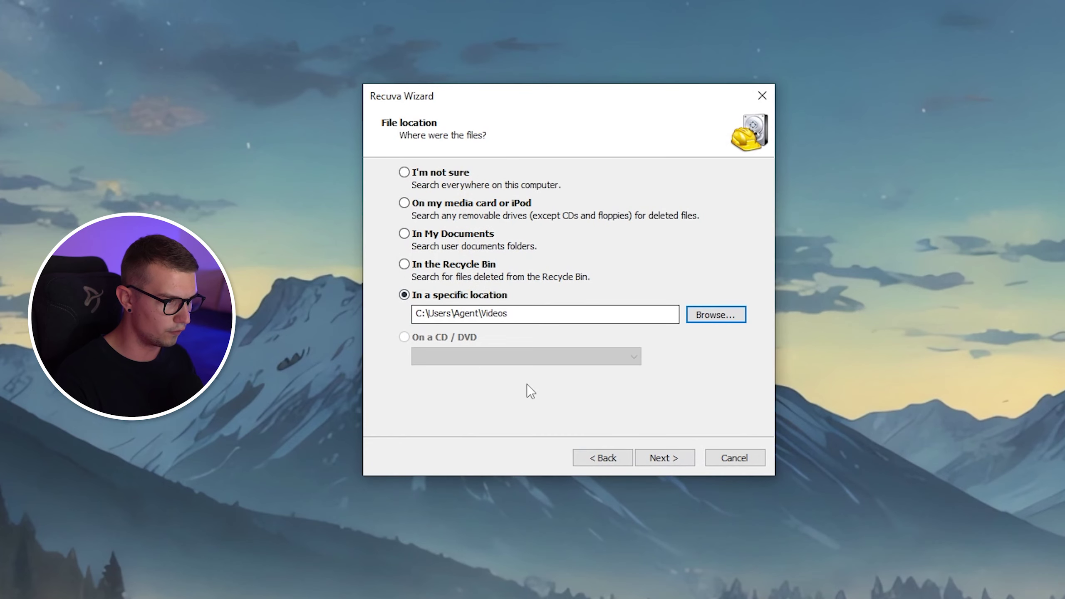
click(678, 459)
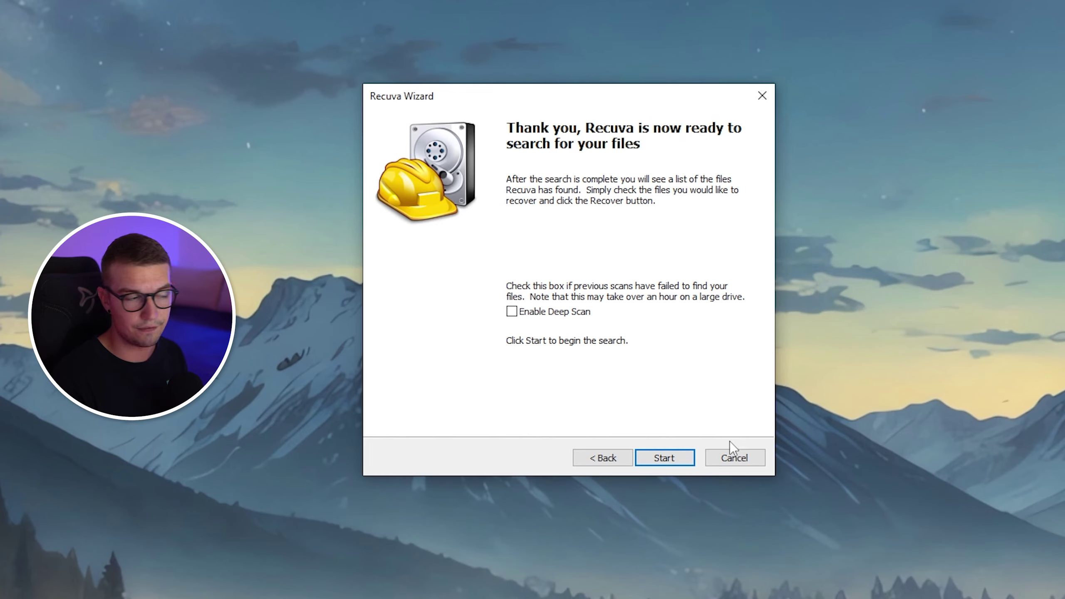
Step: Run the video search (0 files found), switch to advanced mode, and filter by the Videos folder path
click(665, 460)
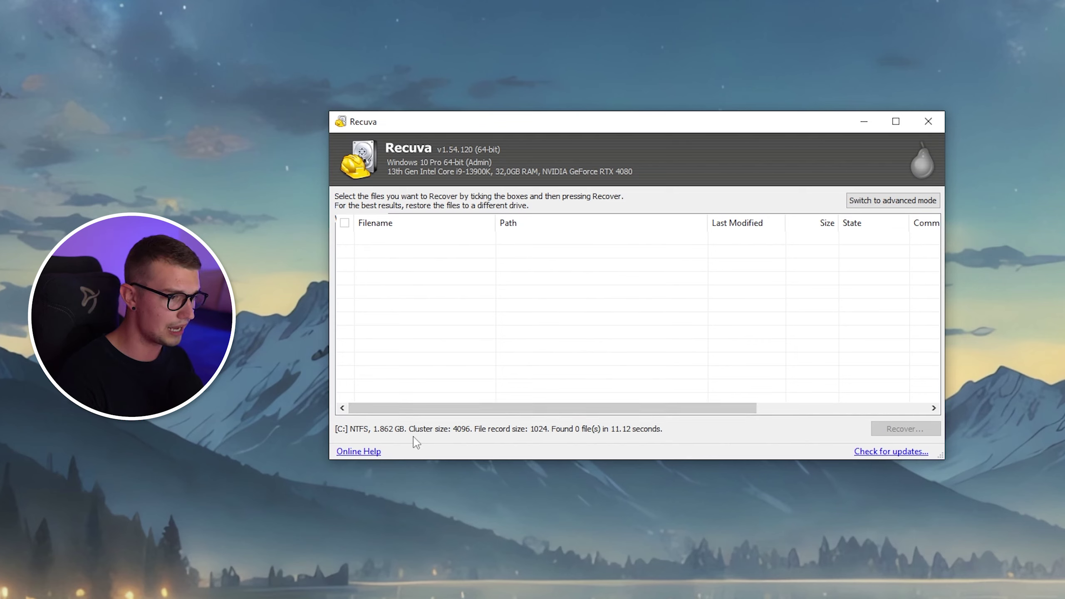
click(876, 203)
click(762, 200)
key(ctrl+a)
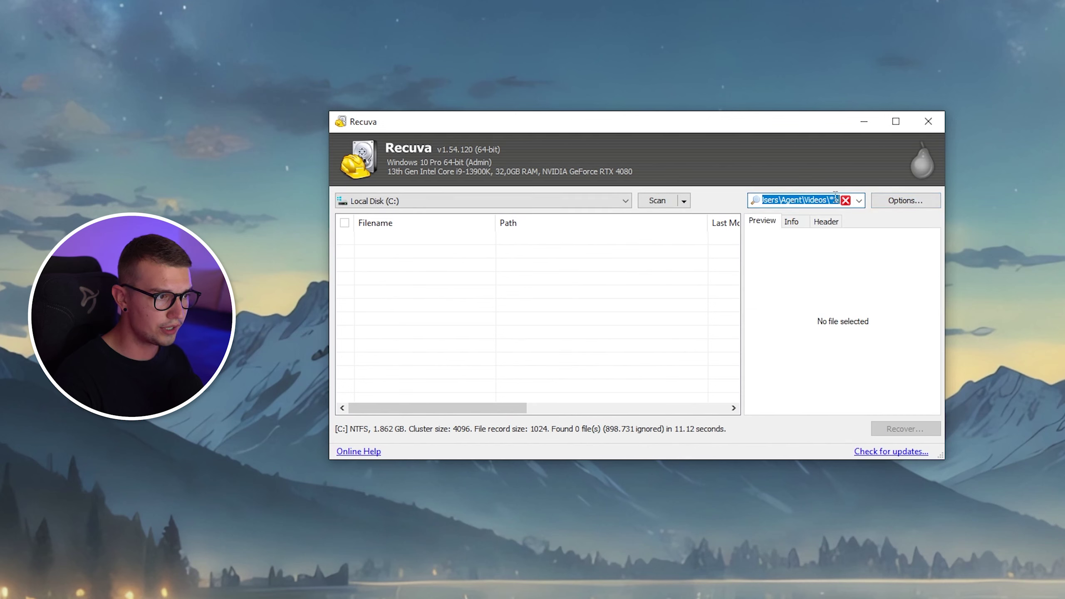
text(C:\Users\Agent\Videos\*)
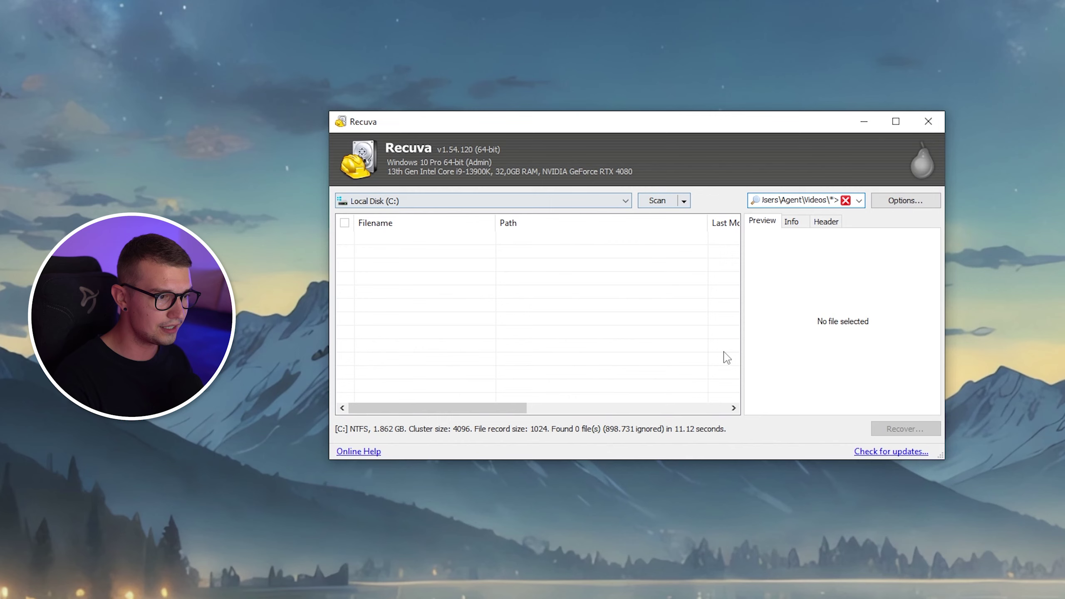
Step: Close Recuva and rerun the wizard with All Files and the Videos folder as the search location
click(937, 122)
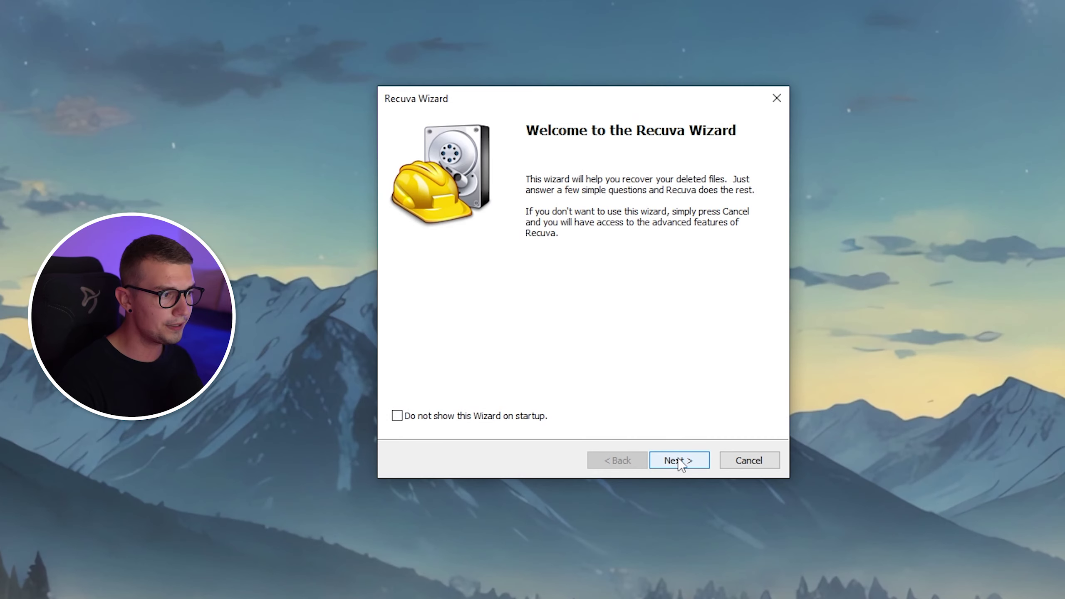
click(667, 460)
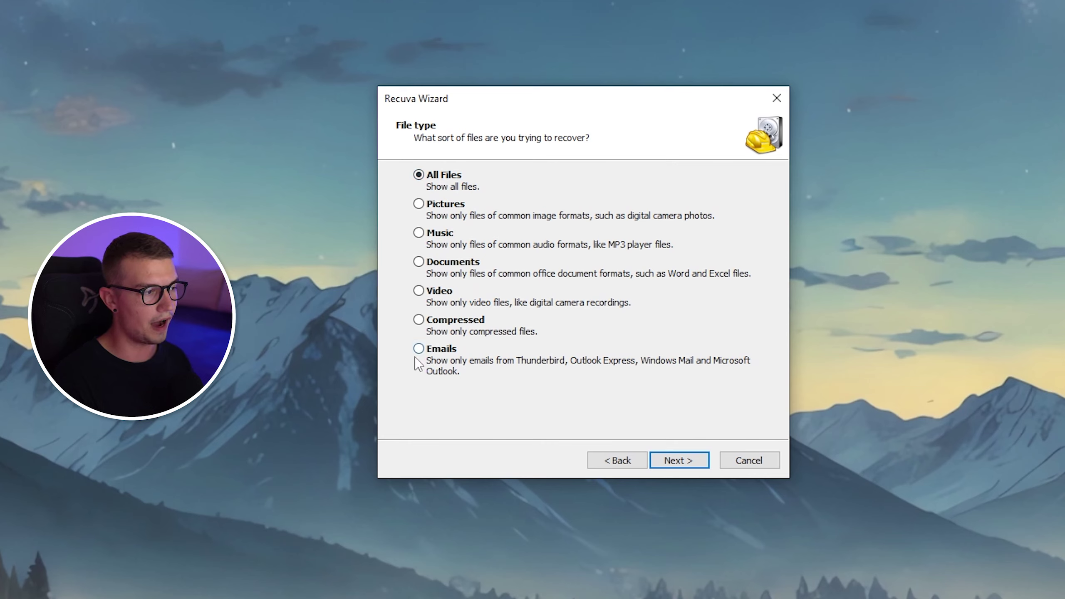
click(680, 460)
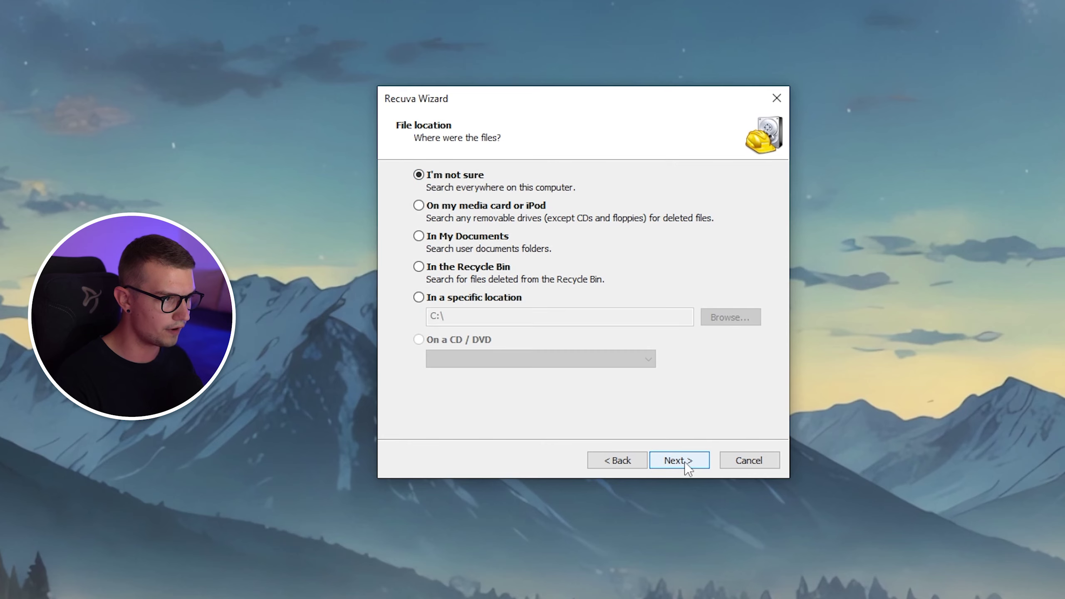
click(436, 298)
click(717, 317)
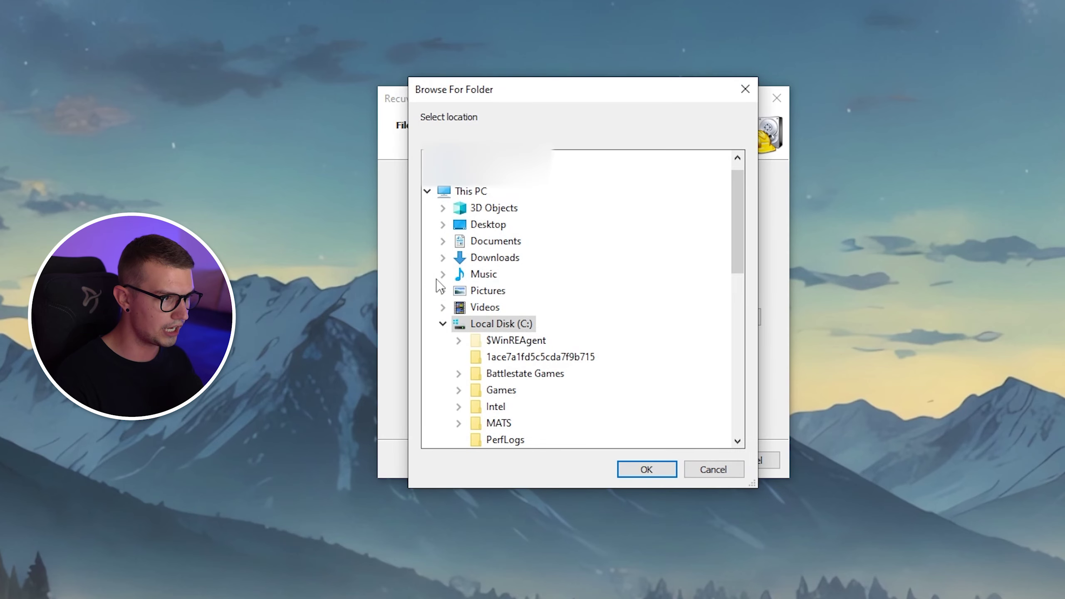
double_click(490, 309)
click(646, 469)
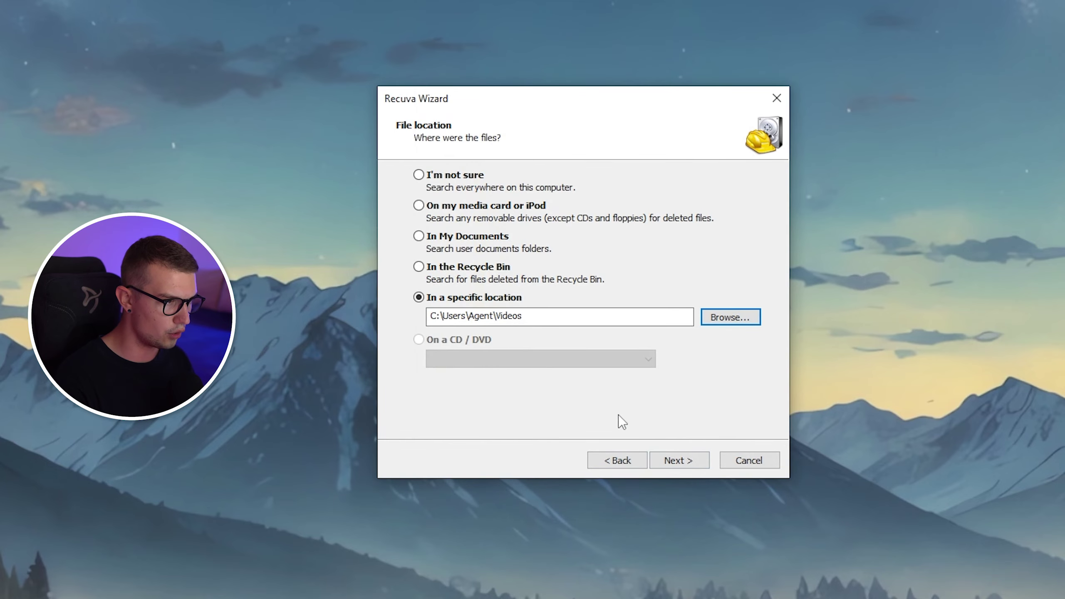
click(682, 463)
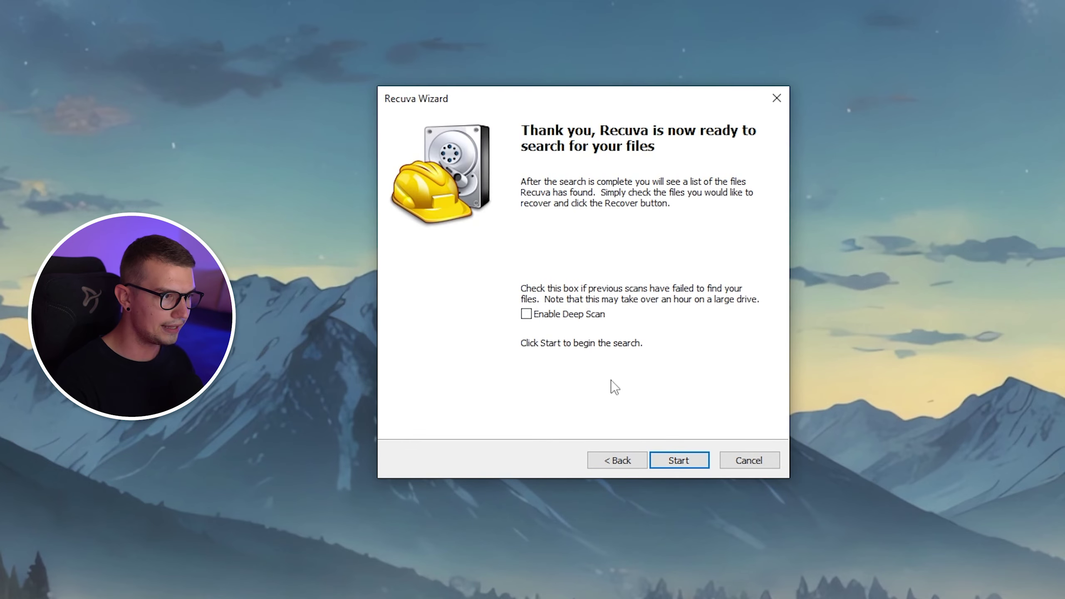
click(676, 461)
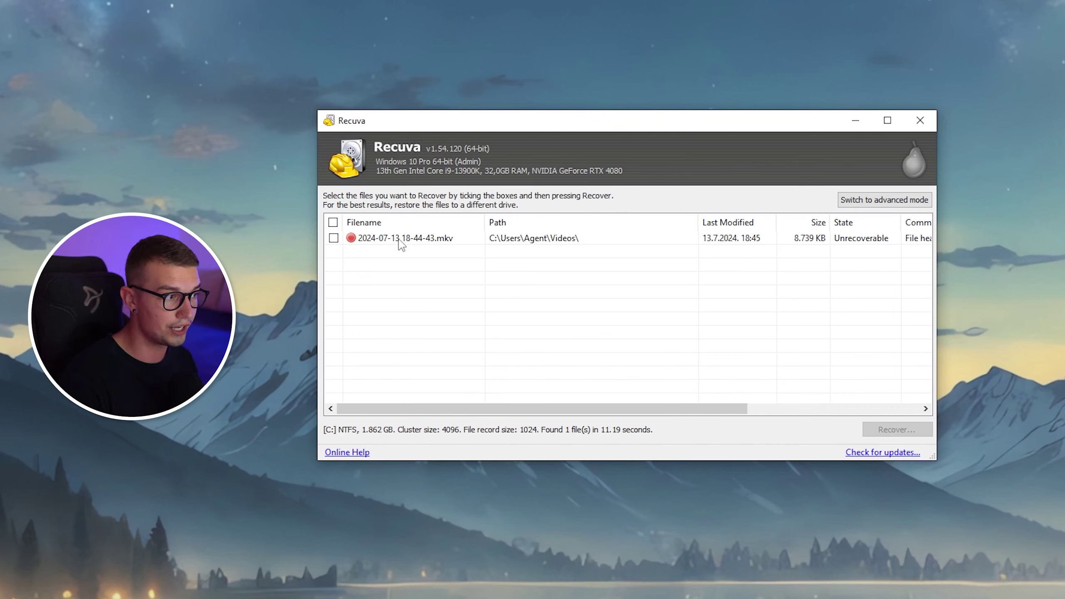
click(334, 238)
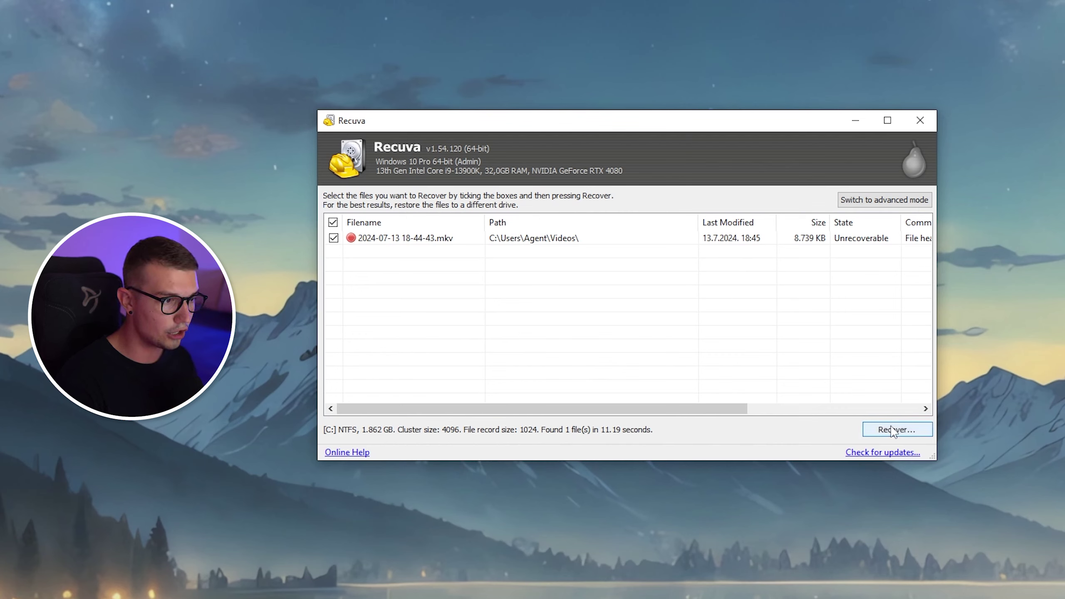